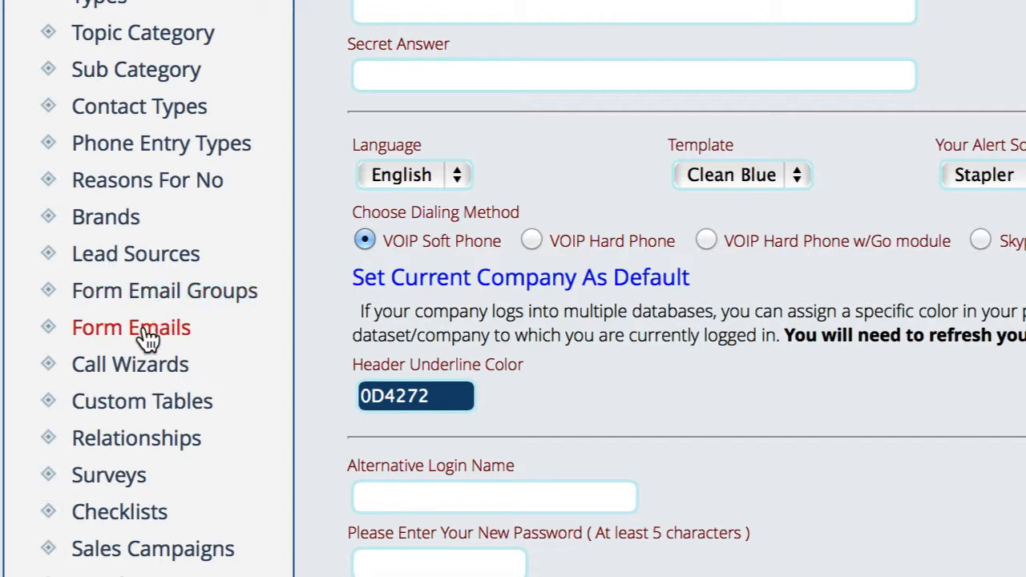
# Step: Open the Form Email Groups setup in the Contacts section
pyautogui.scroll(-10, 161, 405)
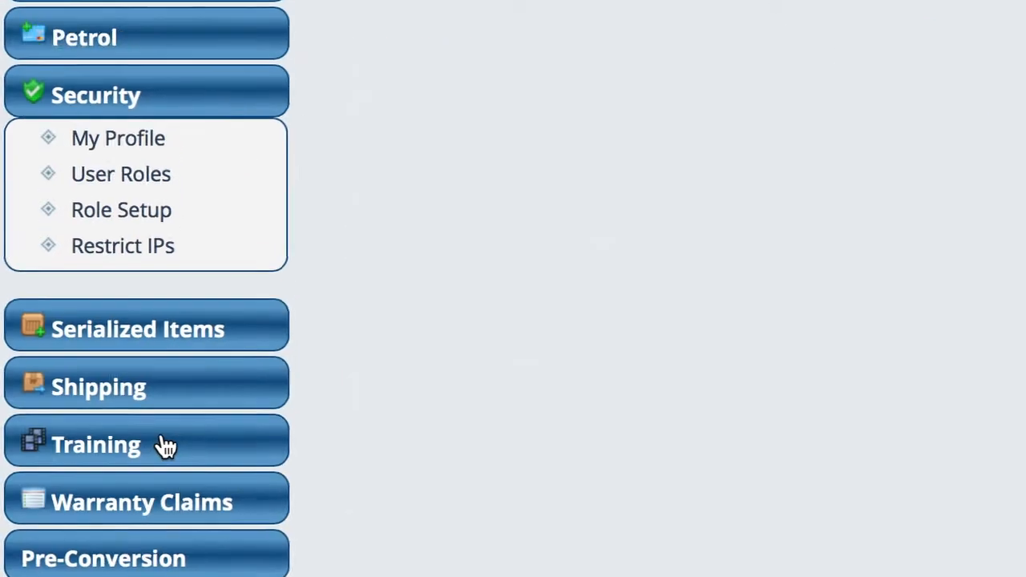
pyautogui.scroll(10, 462, 526)
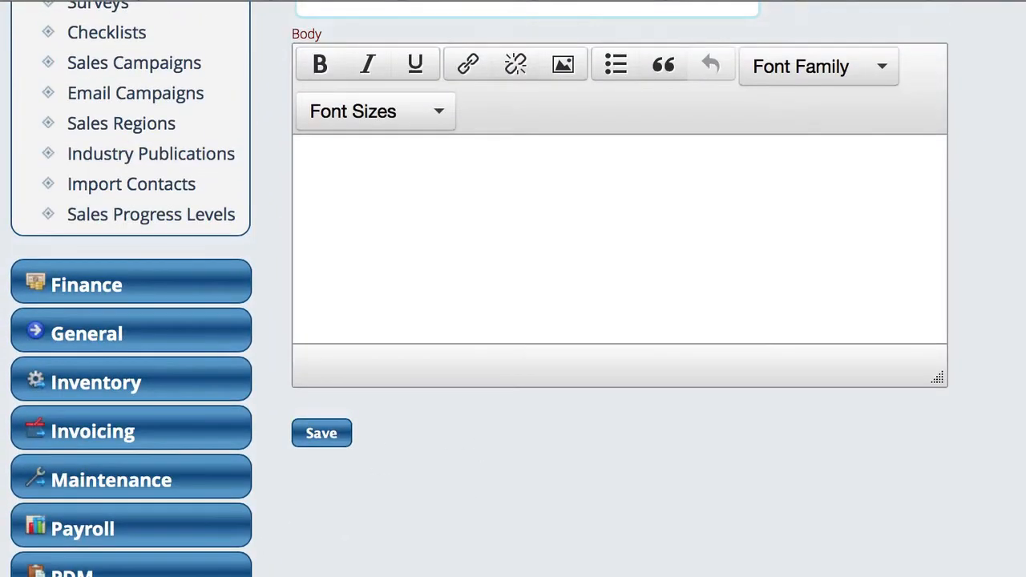
pyautogui.scroll(8, 462, 531)
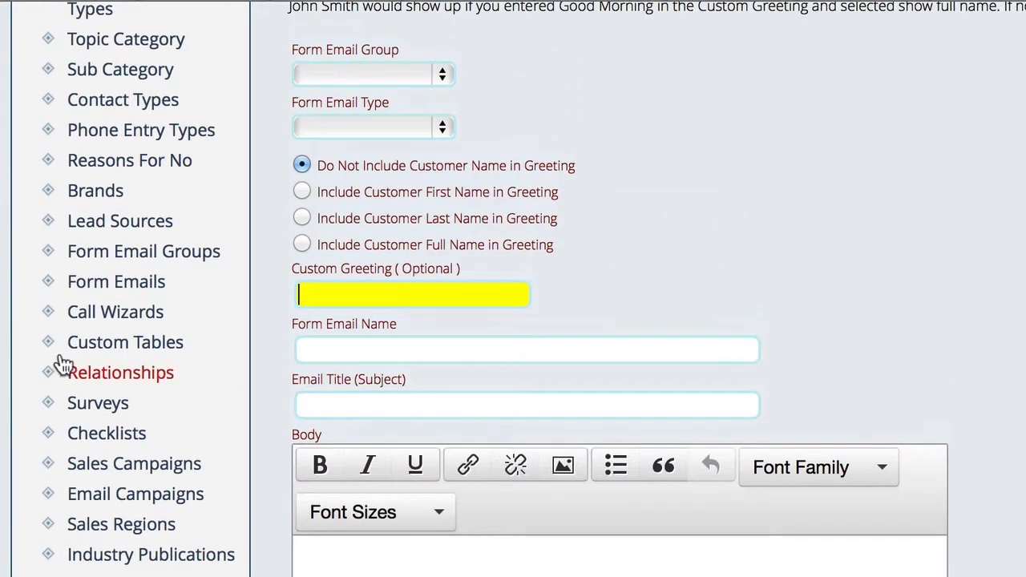
pyautogui.scroll(5, 140, 256)
pyautogui.click(144, 551)
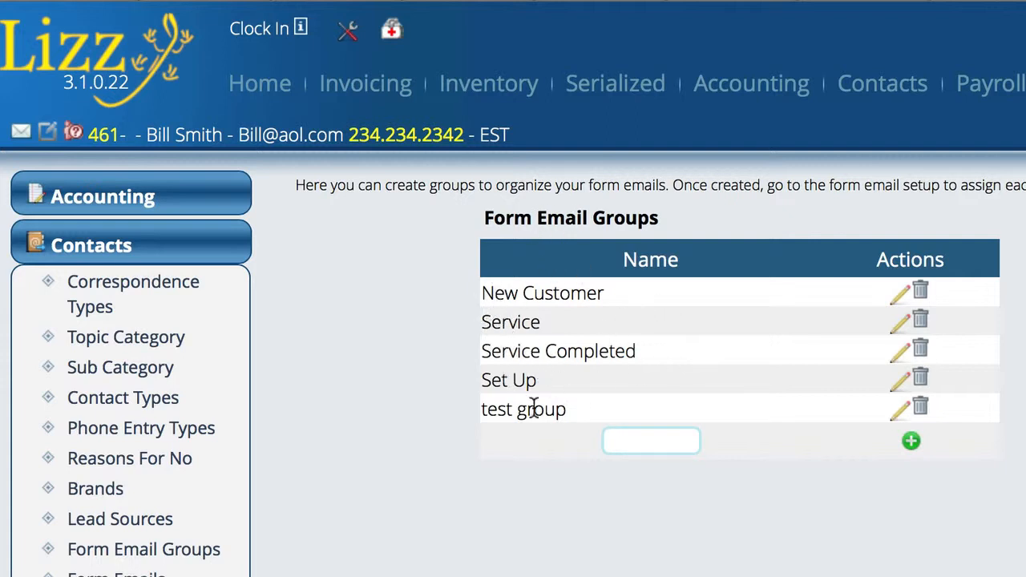
# Step: Add a new form email group named Sales
pyautogui.click(649, 438)
pyautogui.write('S')
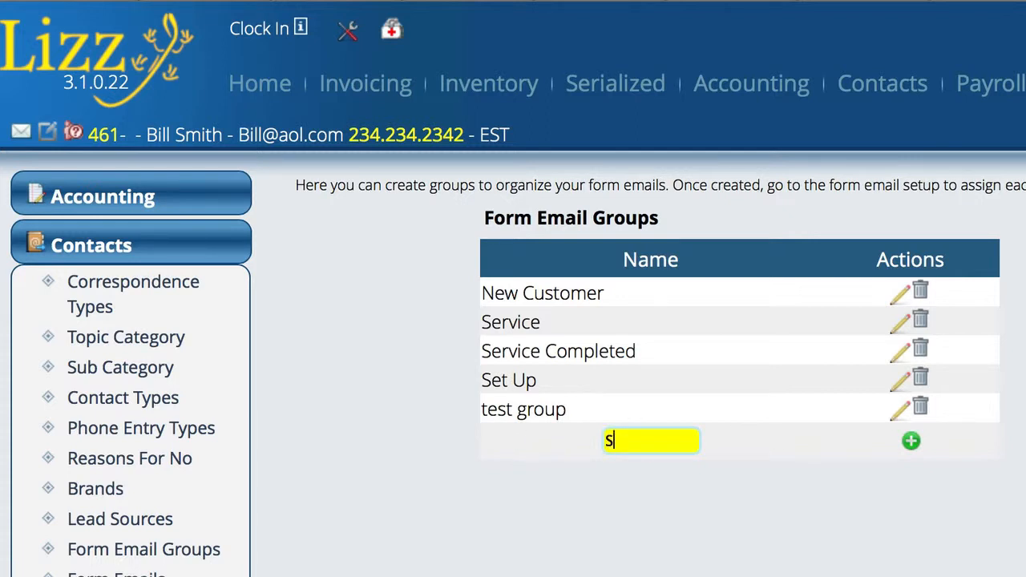
pyautogui.write('ales')
pyautogui.click(911, 441)
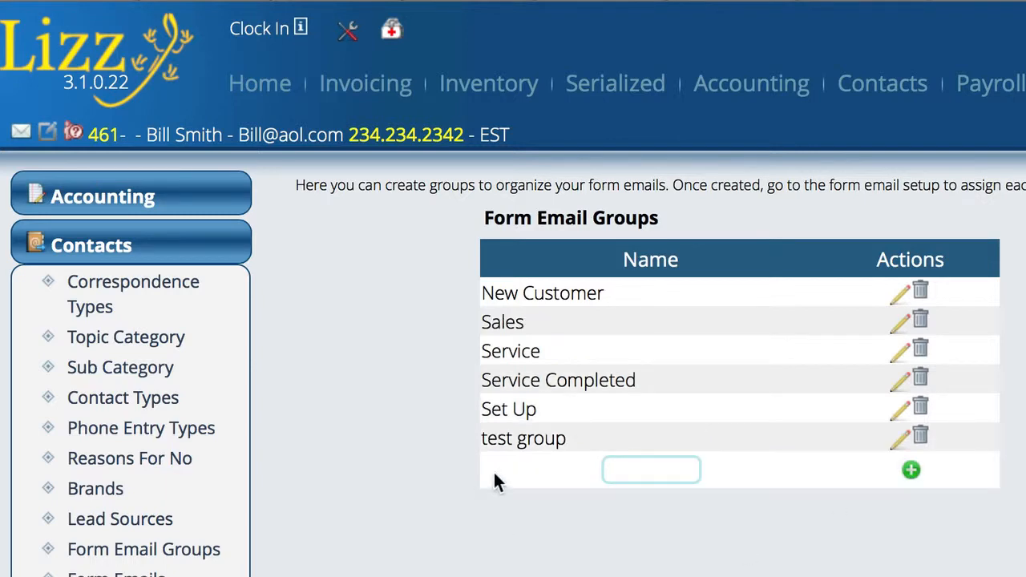
# Step: Open the Form Emails setup and assign the new form email to the Sales group
pyautogui.scroll(-5, 137, 531)
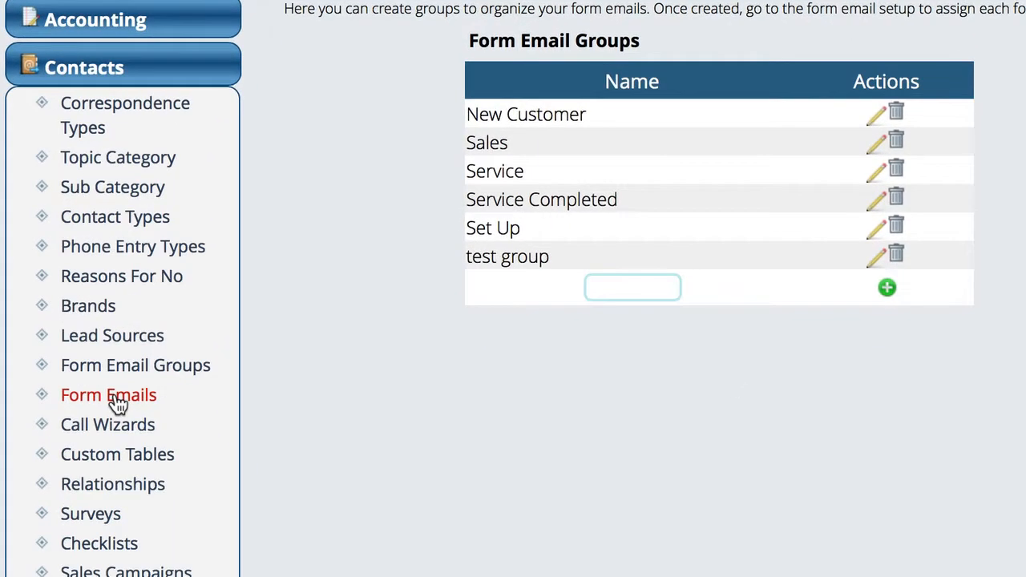
pyautogui.click(88, 401)
pyautogui.scroll(-10, 813, 305)
pyautogui.scroll(10, 822, 443)
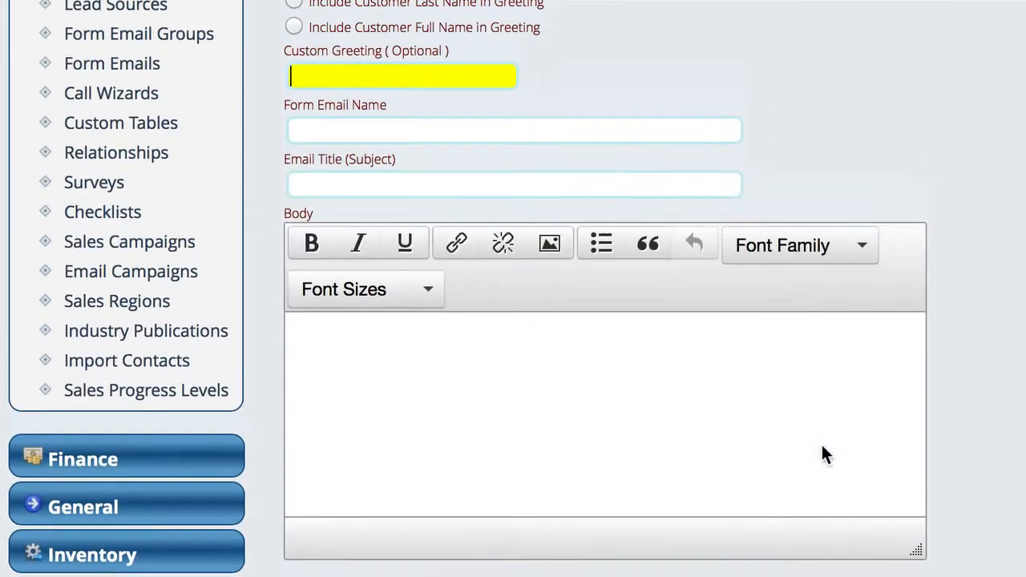
pyautogui.scroll(3, 822, 447)
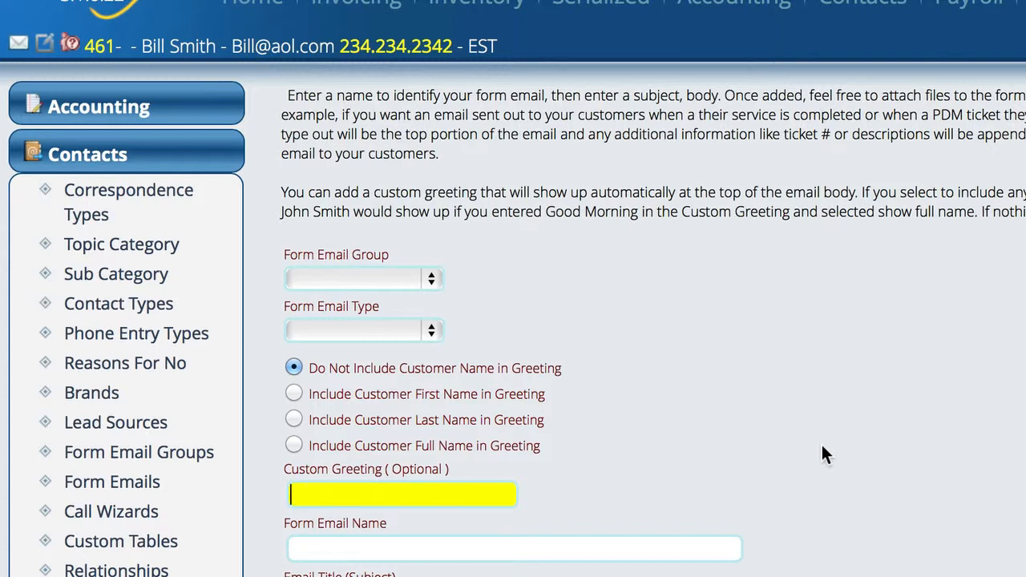
pyautogui.scroll(-4, 874, 397)
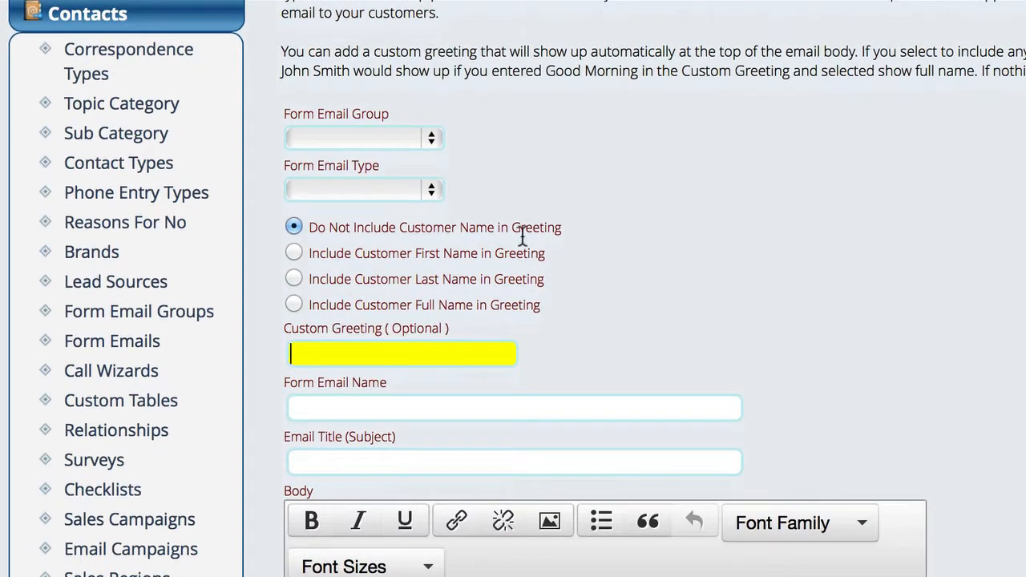
pyautogui.click(356, 139)
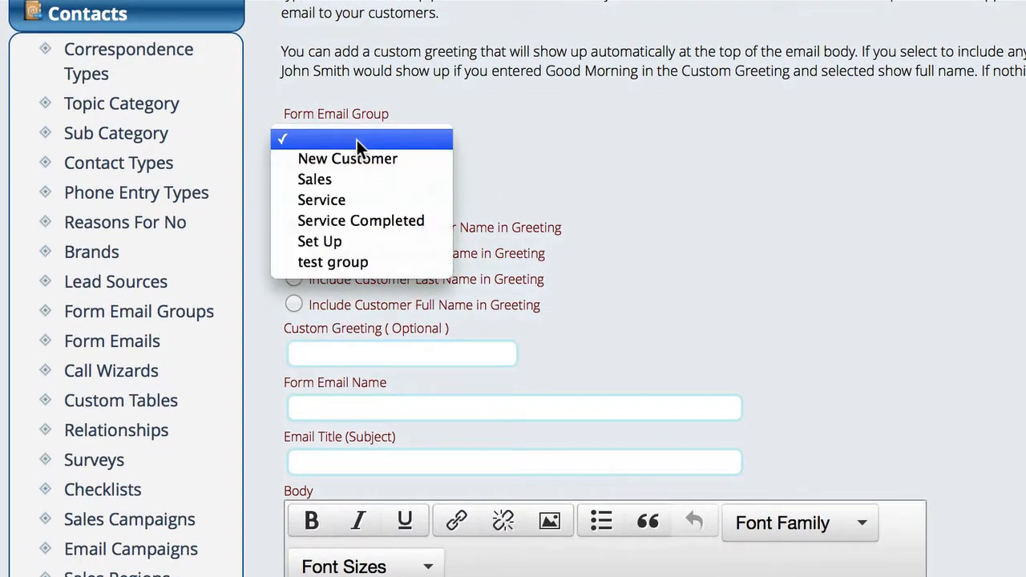
pyautogui.click(330, 182)
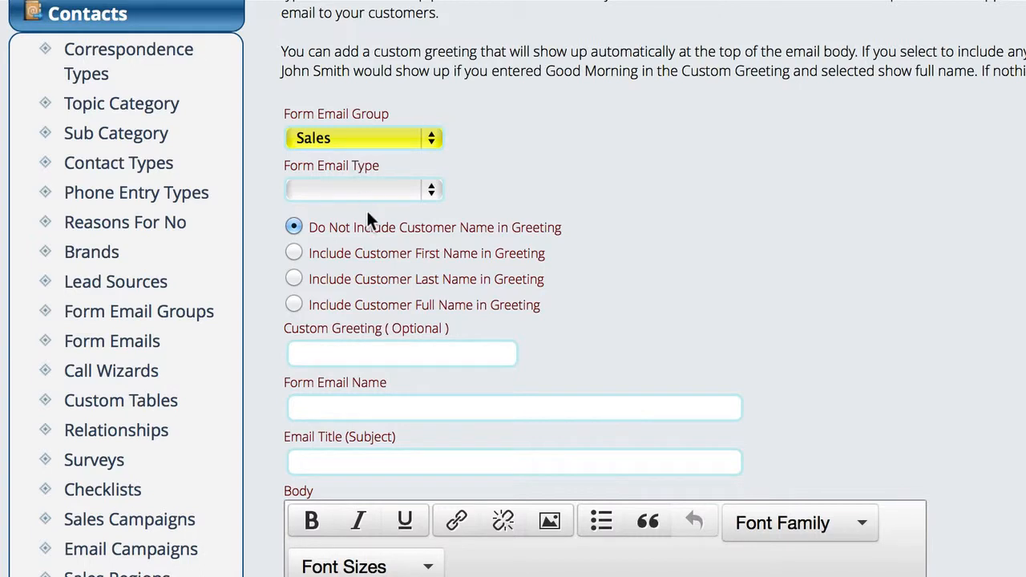
# Step: Review the available form email types and the current form emails with their groups and attached files
pyautogui.click(376, 184)
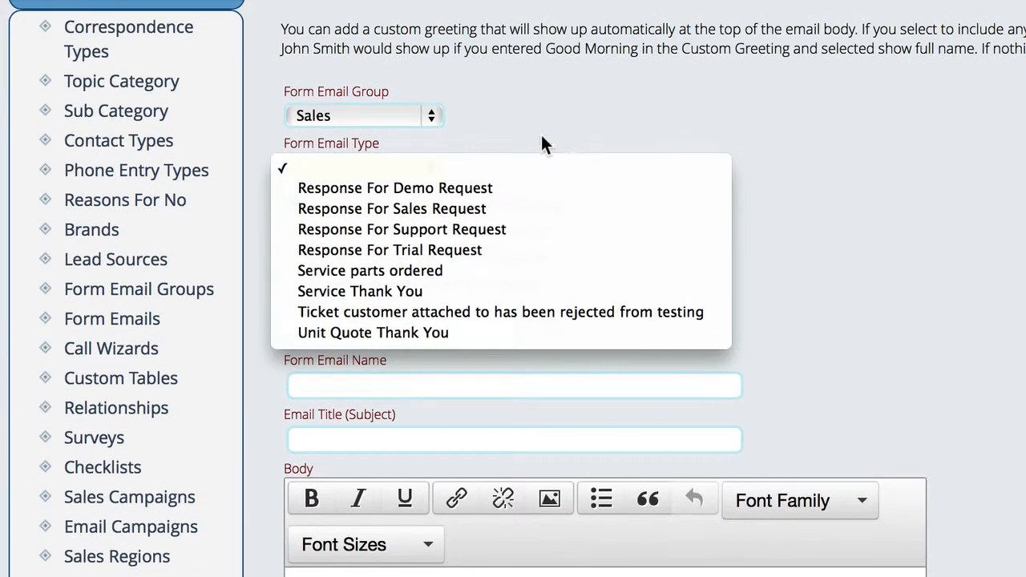
pyautogui.click(558, 104)
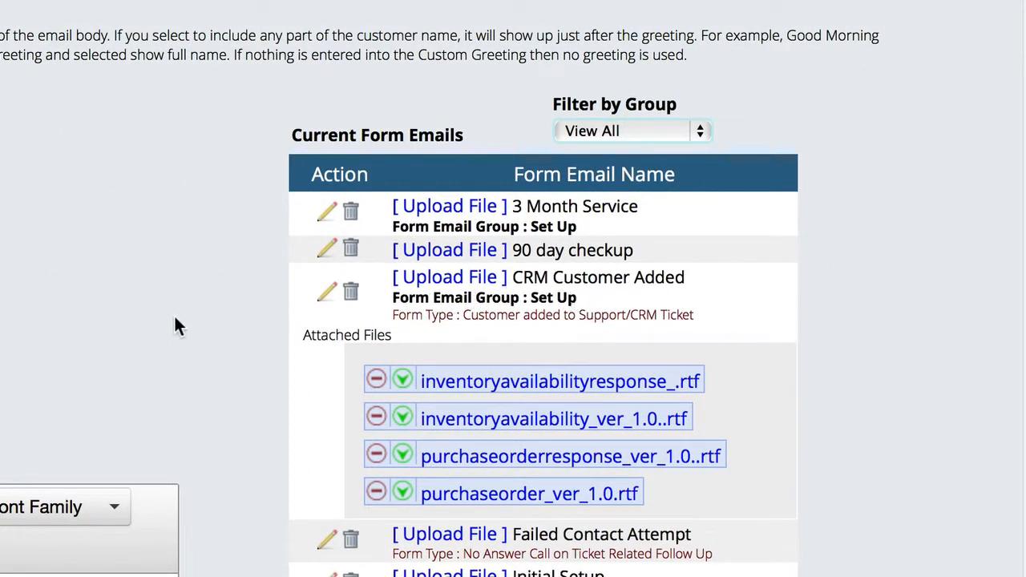
pyautogui.scroll(-4, 782, 419)
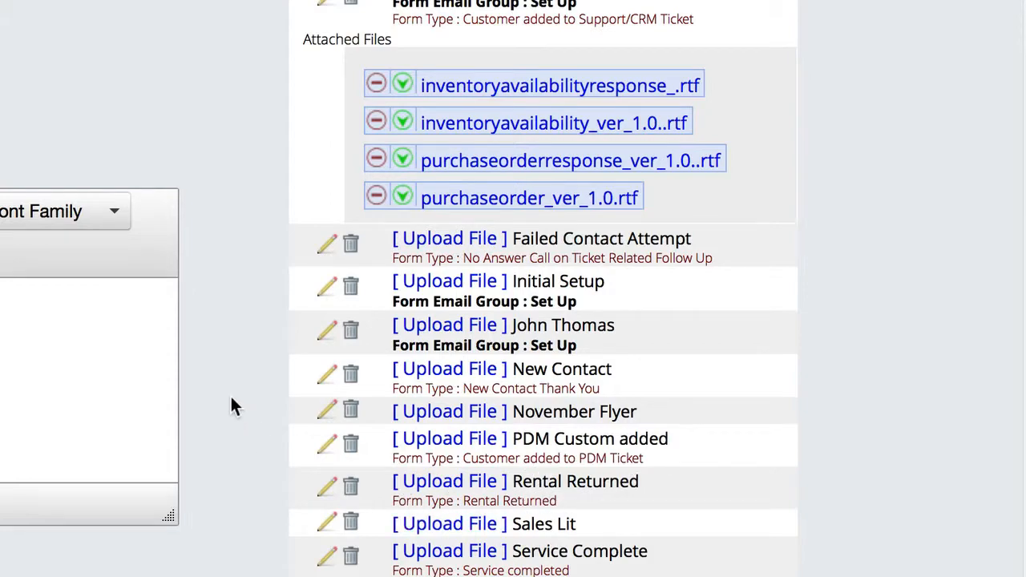
pyautogui.scroll(5, 244, 383)
pyautogui.hscroll(-10, 245, 381)
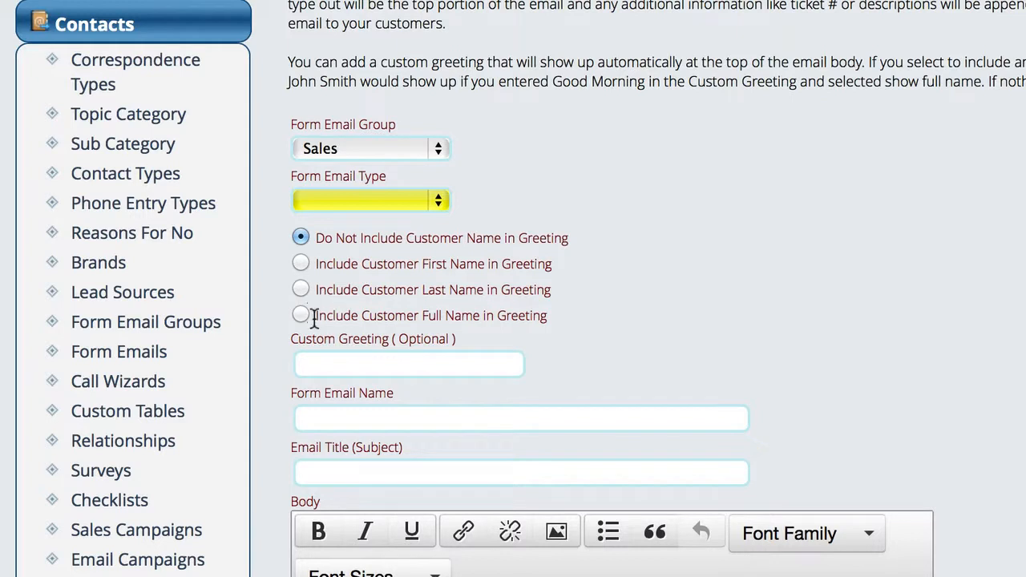
# Step: Name the form email "Initial Sales Lit" and enter the subject "Thanks For Visiting here is your Liter"
pyautogui.click(330, 364)
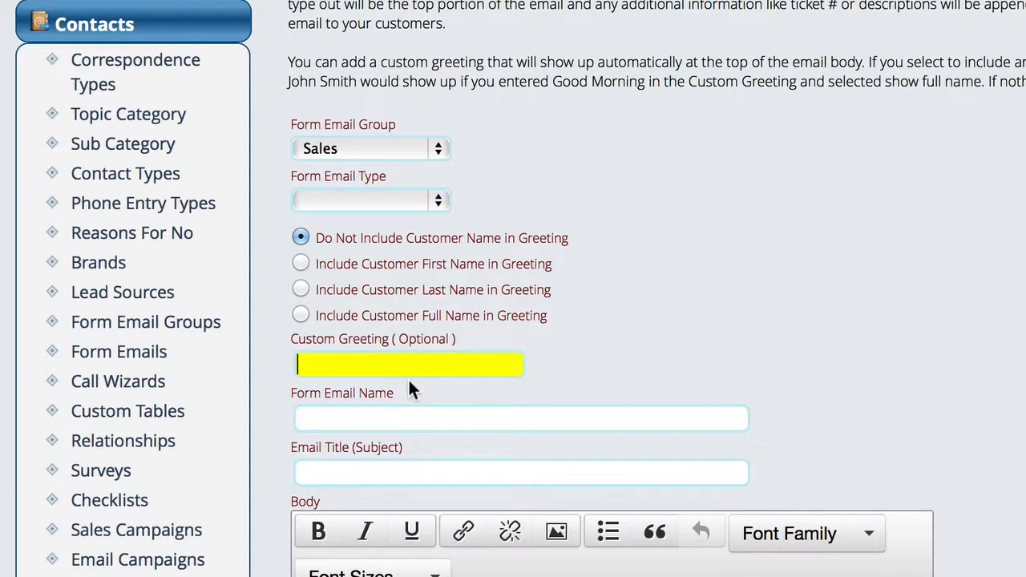
pyautogui.click(339, 418)
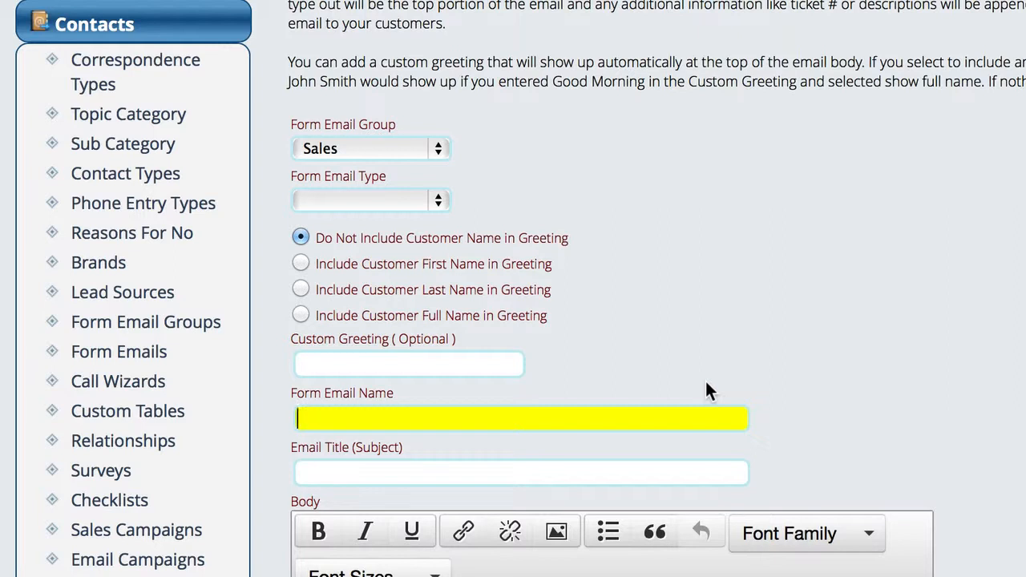
pyautogui.write('S')
pyautogui.press('BackSpace')
pyautogui.write('Initial Sales Lit')
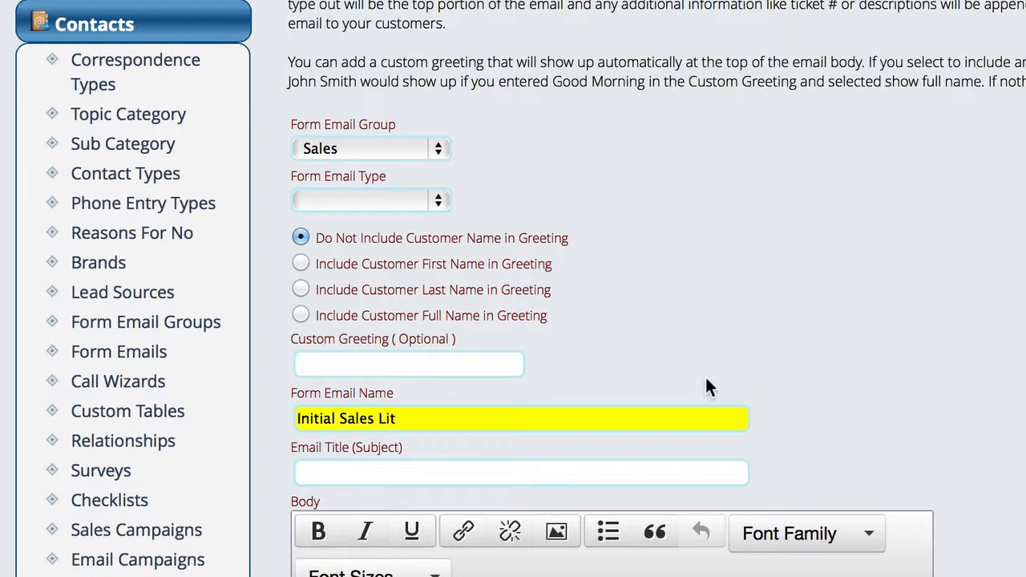
pyautogui.click(378, 471)
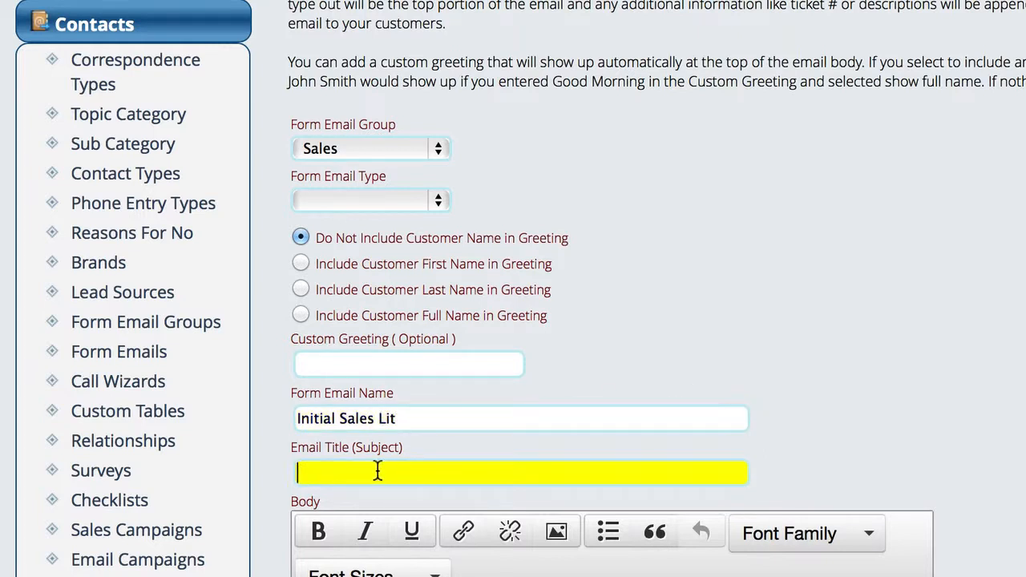
pyautogui.write('Thanks For Visiting')
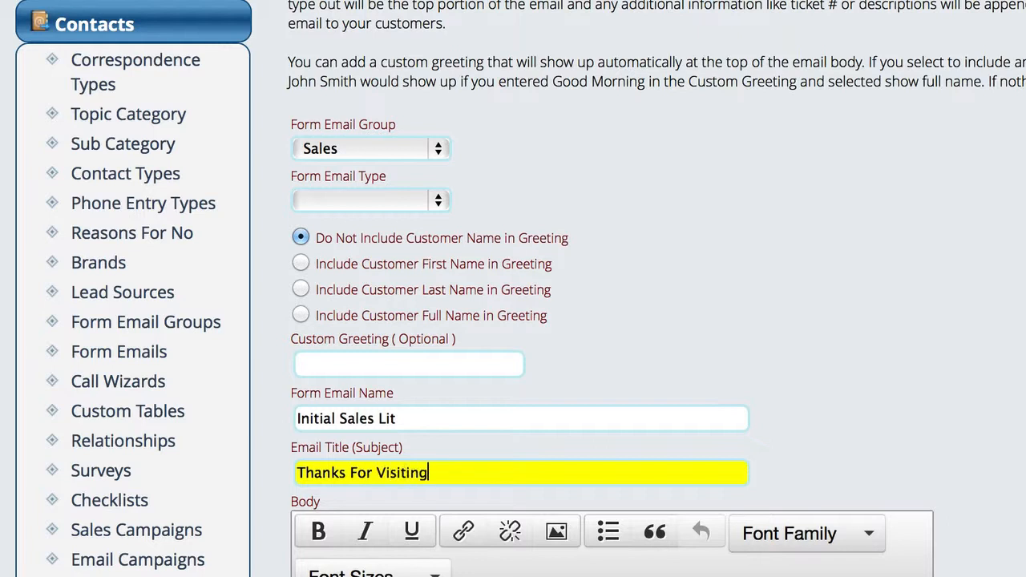
pyautogui.write(' here is your Liter')
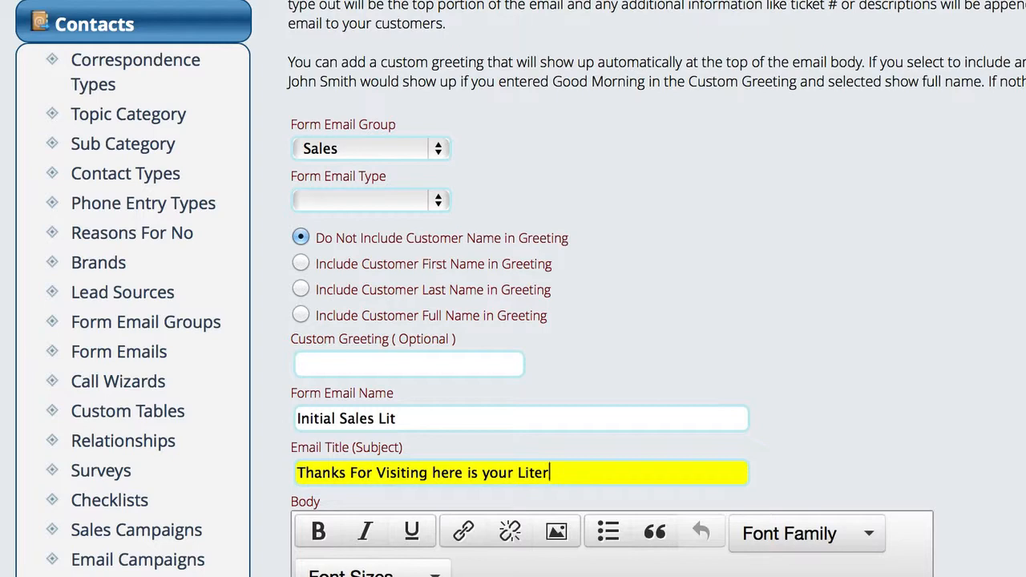
# Step: Enter "here the body..." as the body text of the form email
pyautogui.scroll(-5, 486, 406)
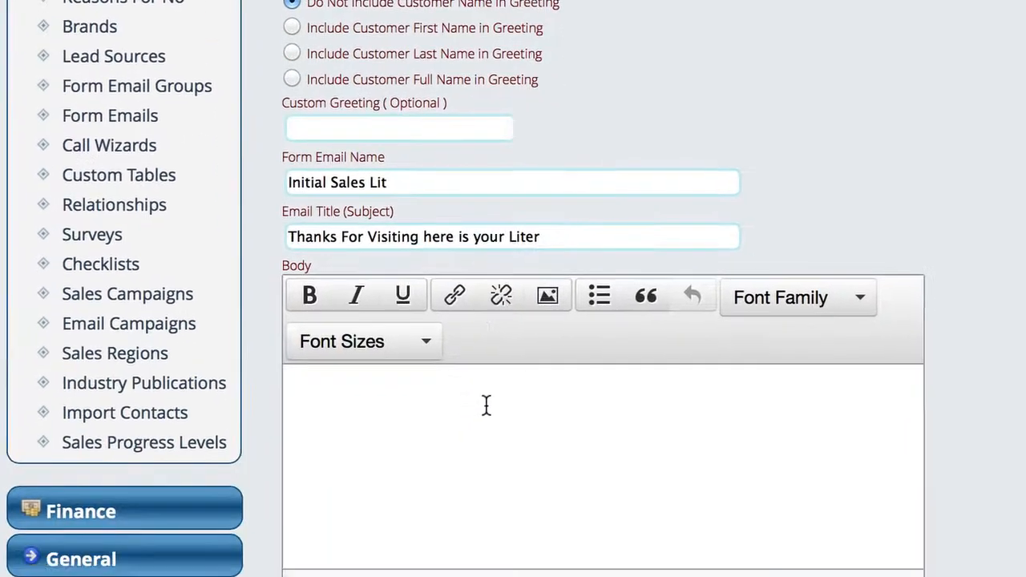
pyautogui.click(481, 305)
pyautogui.write('hier')
pyautogui.press('BackSpace')
pyautogui.press('BackSpace')
pyautogui.press('BackSpace')
pyautogui.write('ers it')
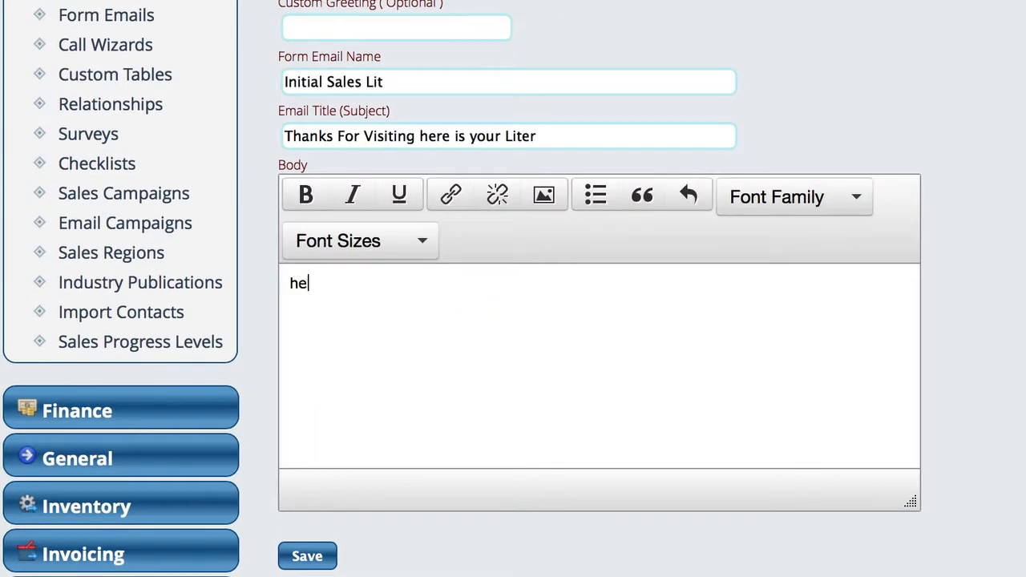
pyautogui.press('BackSpace')
pyautogui.press('BackSpace')
pyautogui.press('BackSpace')
pyautogui.press('BackSpace')
pyautogui.press('BackSpace')
pyautogui.write('e the body...')
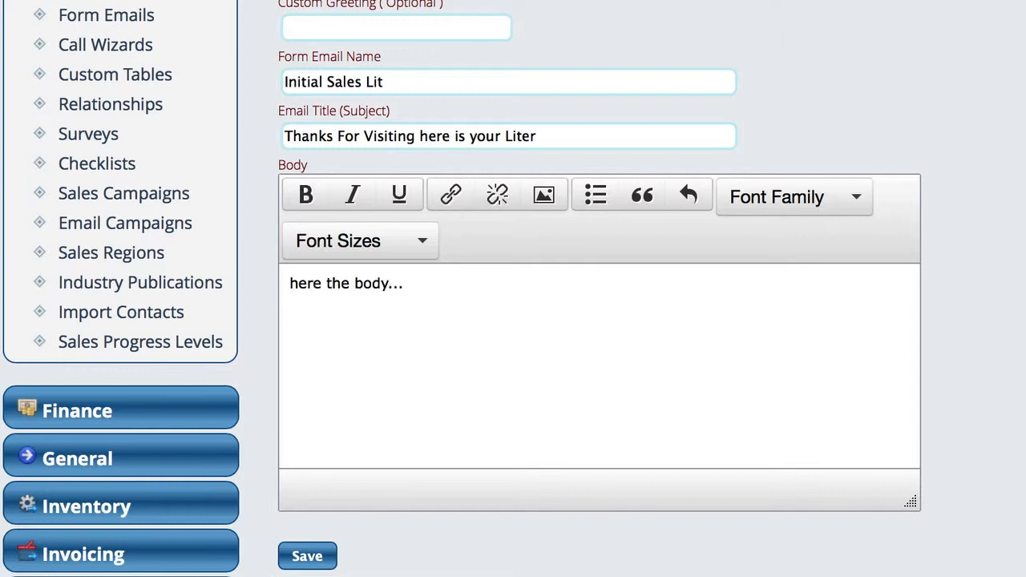
# Step: Include the customer's first name in the greeting and save the form email
pyautogui.scroll(6, 749, 27)
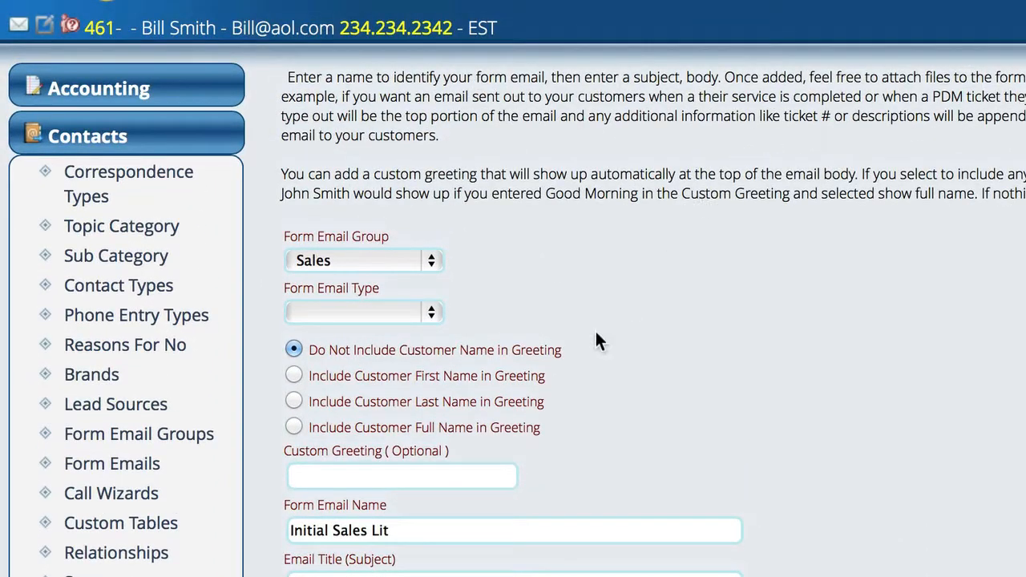
pyautogui.click(293, 375)
pyautogui.scroll(-5, 543, 562)
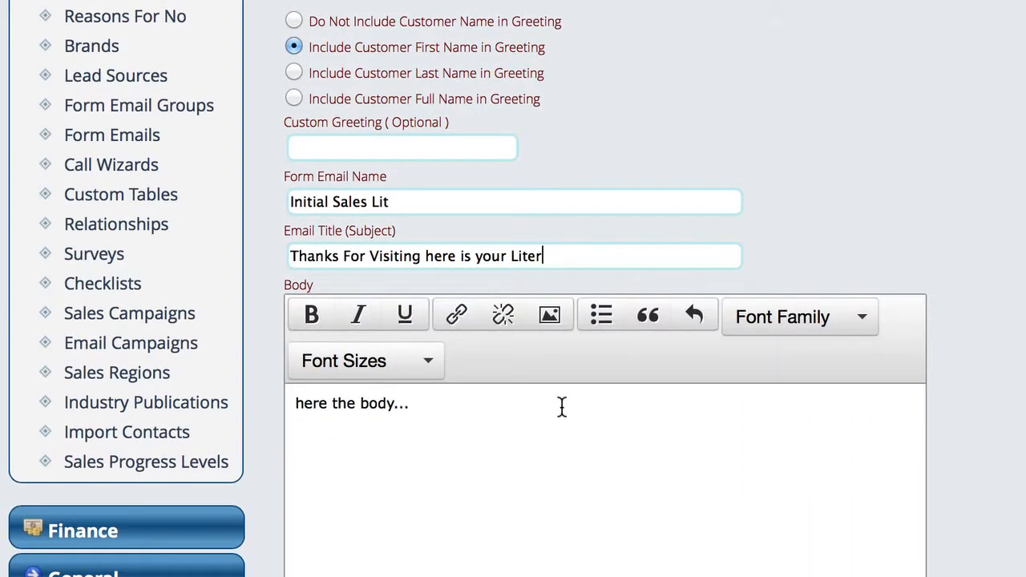
pyautogui.scroll(5, 793, 230)
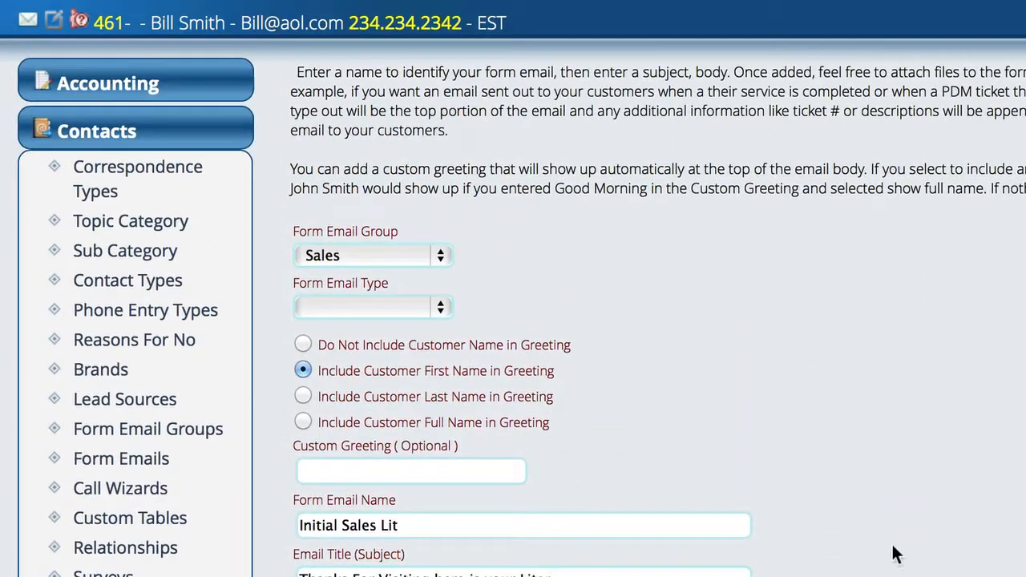
pyautogui.scroll(-4, 760, 393)
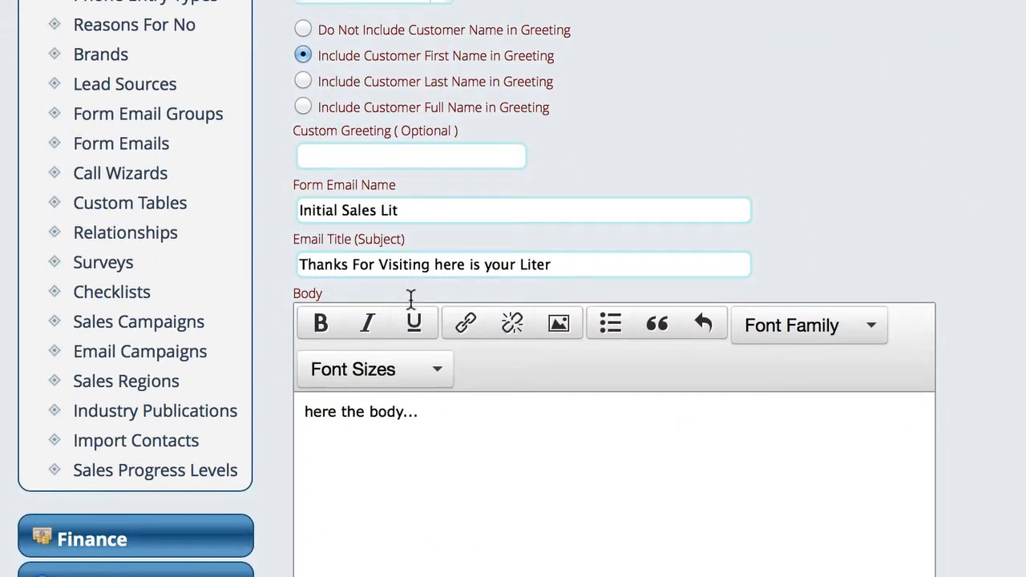
pyautogui.scroll(-3, 337, 564)
pyautogui.scroll(-6, 317, 560)
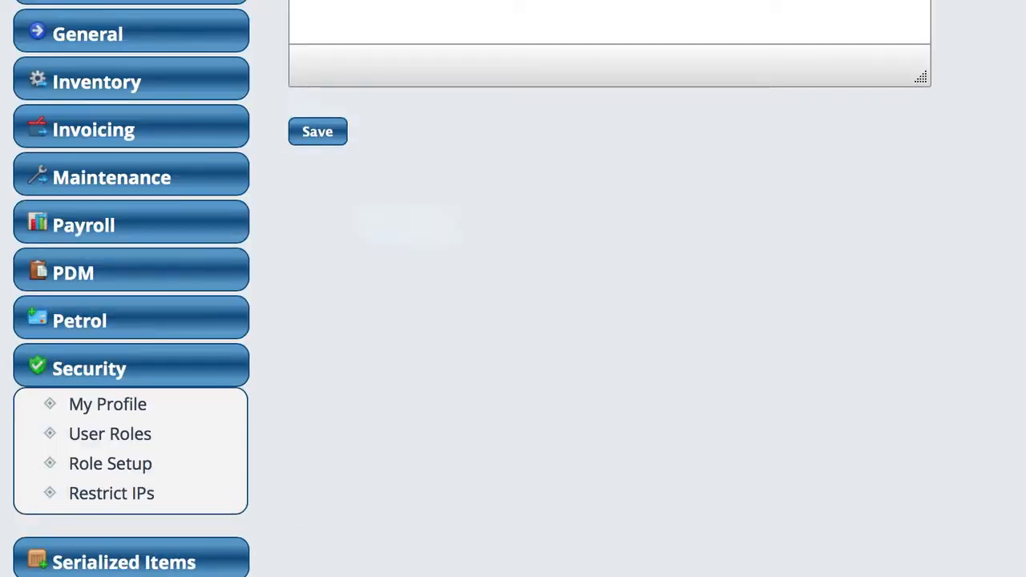
pyautogui.scroll(11, 513, 321)
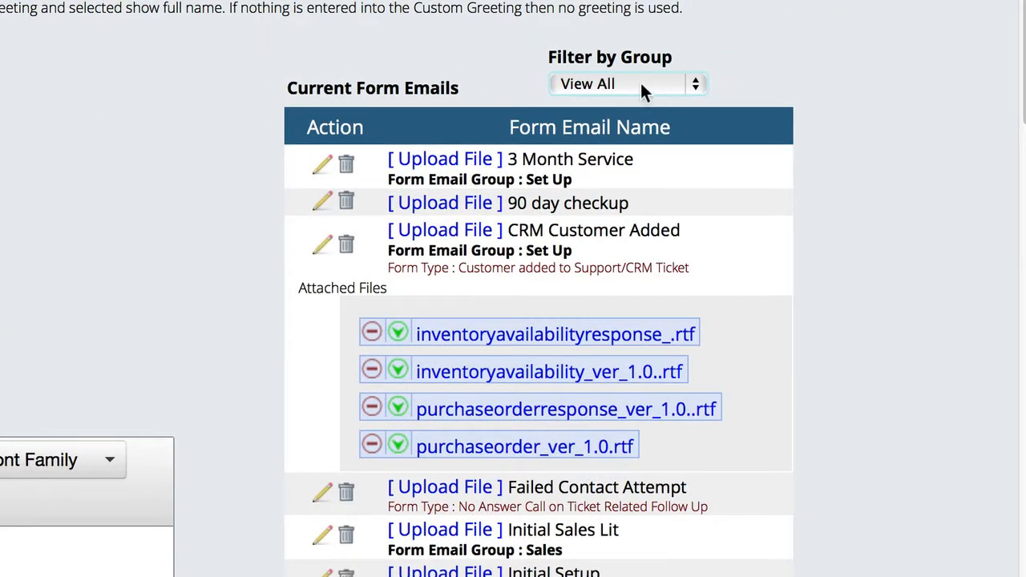
# Step: Filter the list of current form emails by the Sales group
pyautogui.click(641, 86)
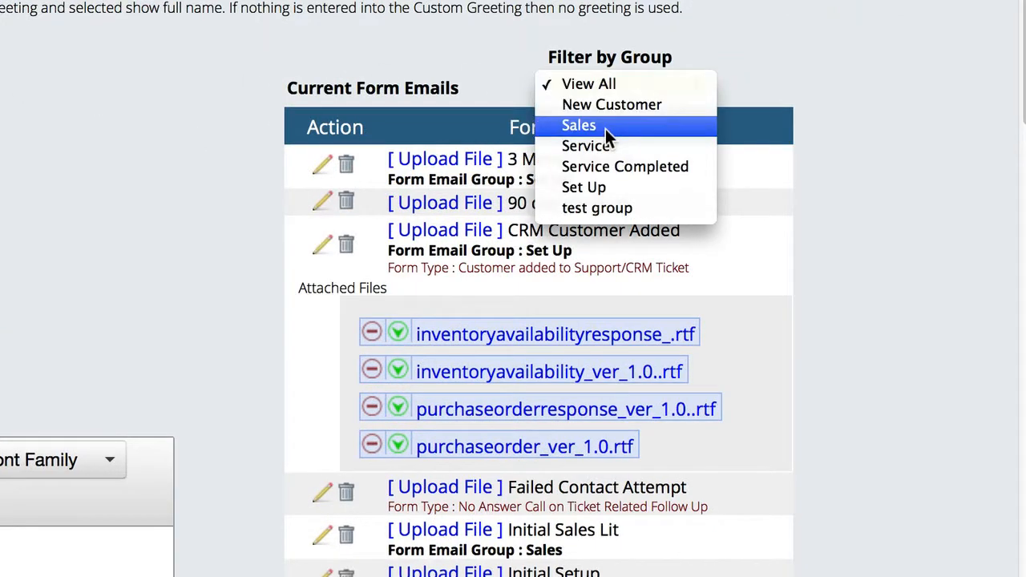
pyautogui.click(928, 259)
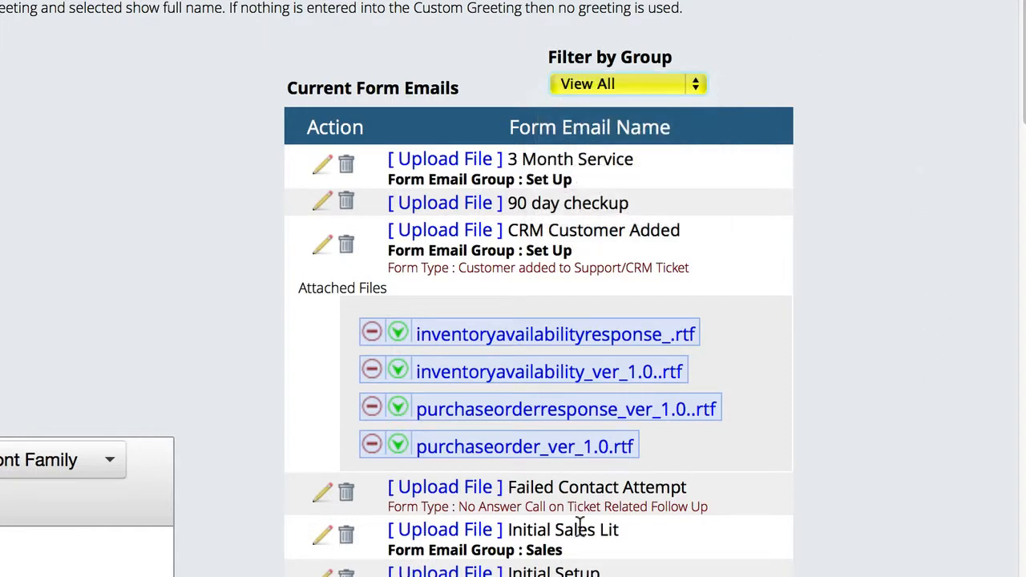
pyautogui.click(602, 83)
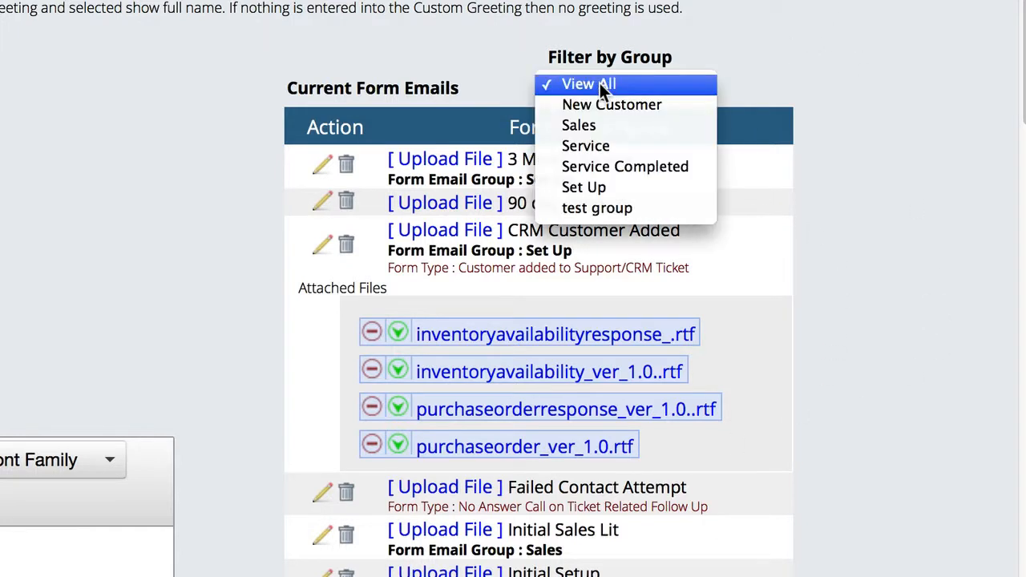
pyautogui.click(589, 124)
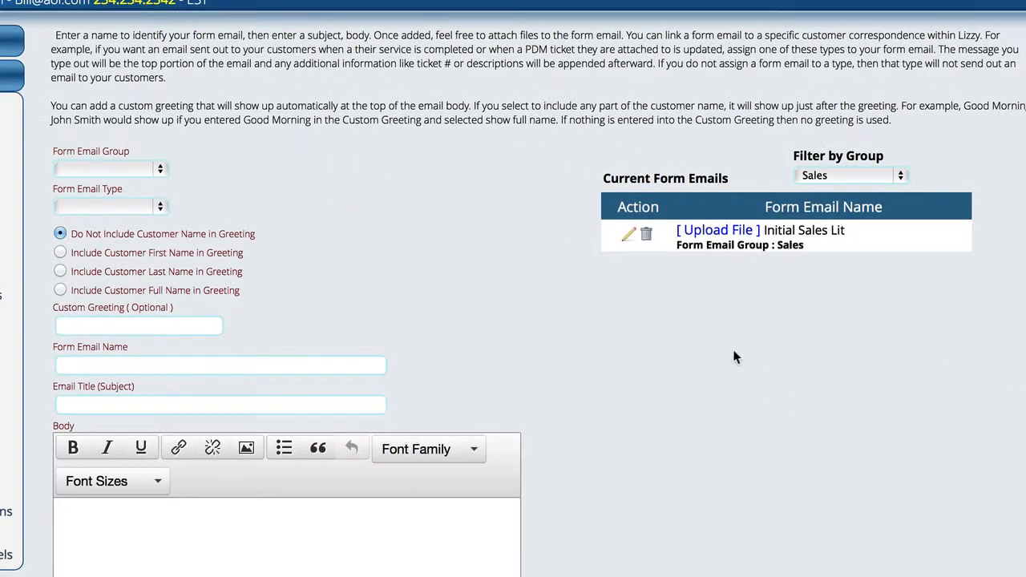
pyautogui.scroll(-5, 733, 350)
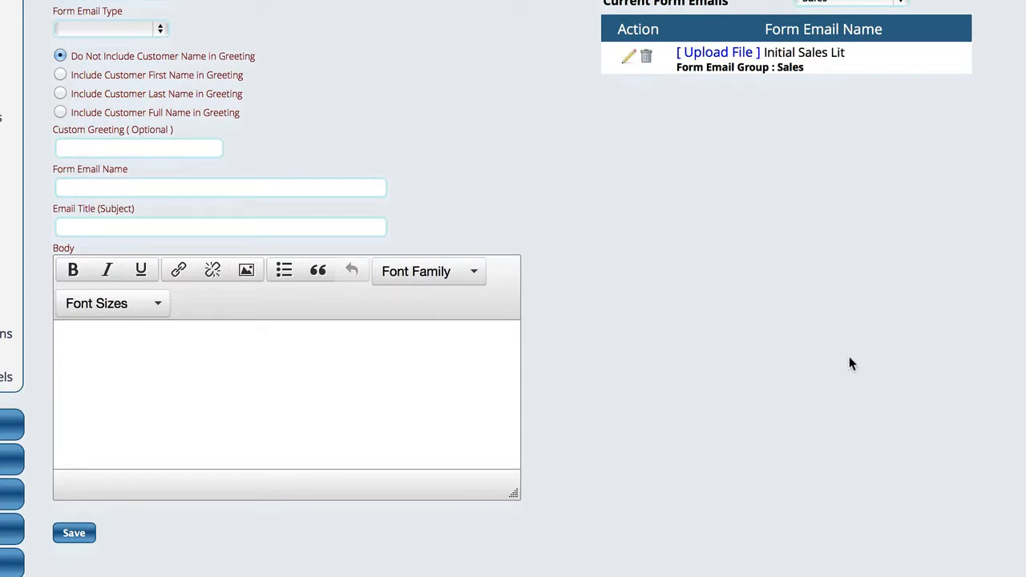
pyautogui.scroll(5, 823, 358)
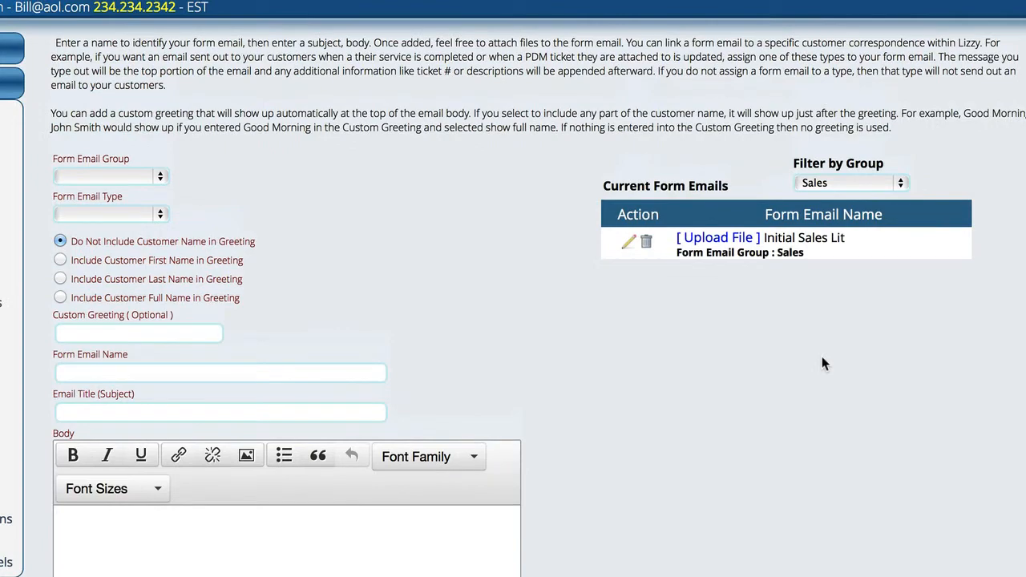